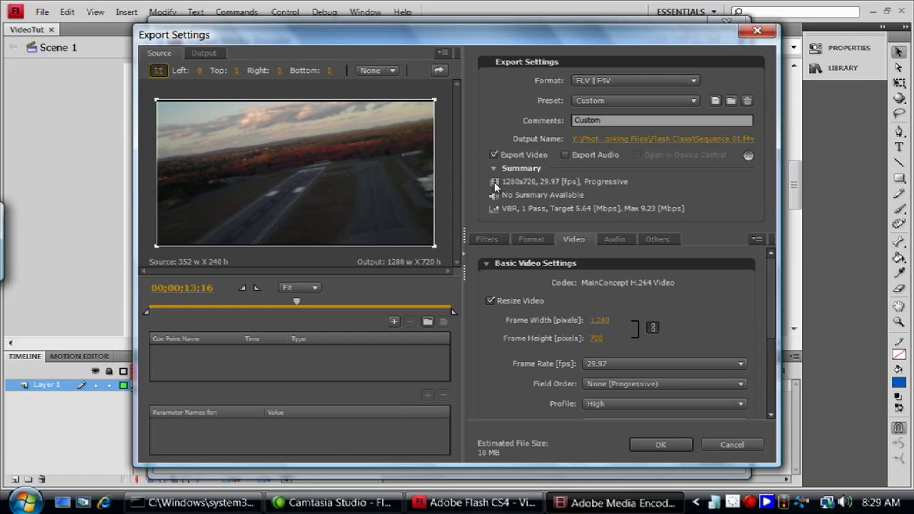
- Review the format and filter export settings, ending on the video settings
click(531, 240)
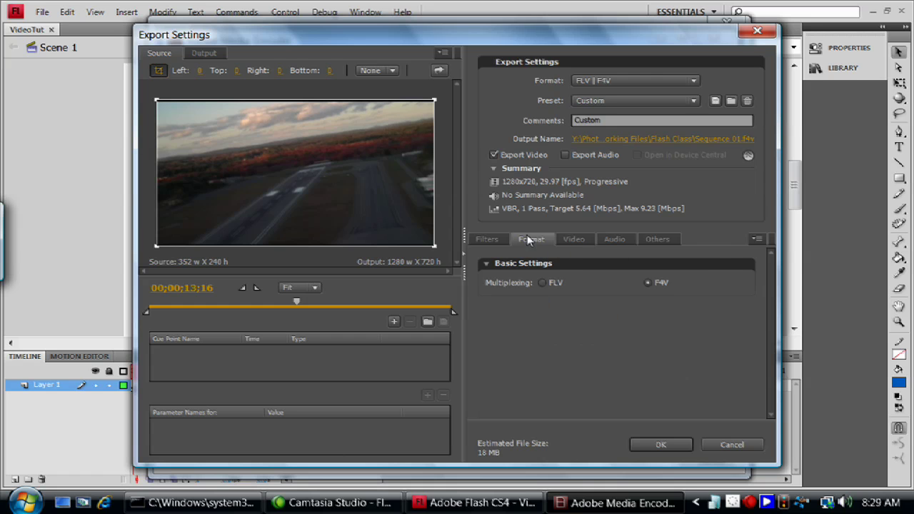
click(486, 241)
click(577, 240)
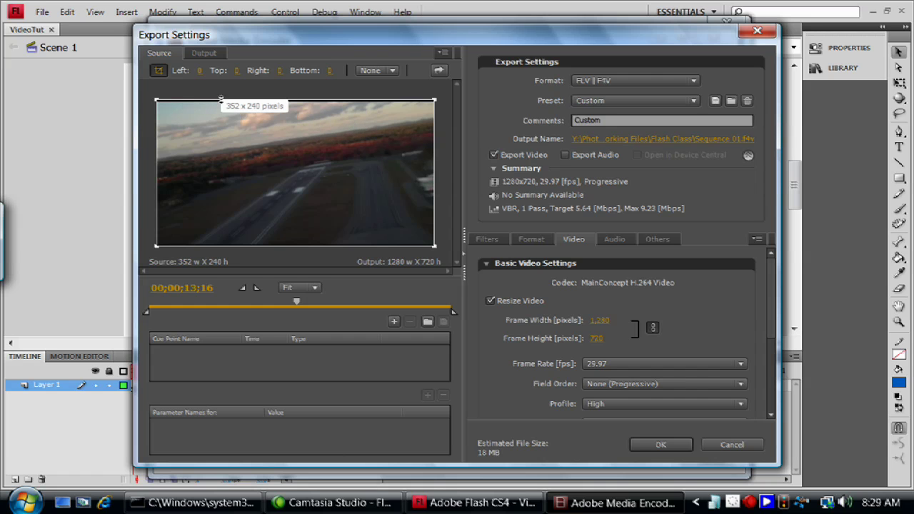
- Try cropping about 7 pixels off the source video's upper edge, turn cropping off and preview the output
drag(223, 100, 285, 104)
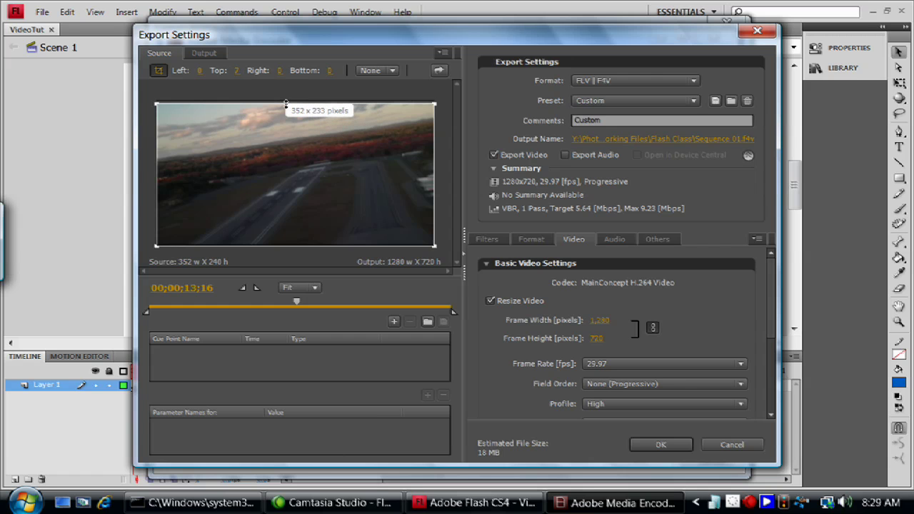
click(158, 70)
click(200, 53)
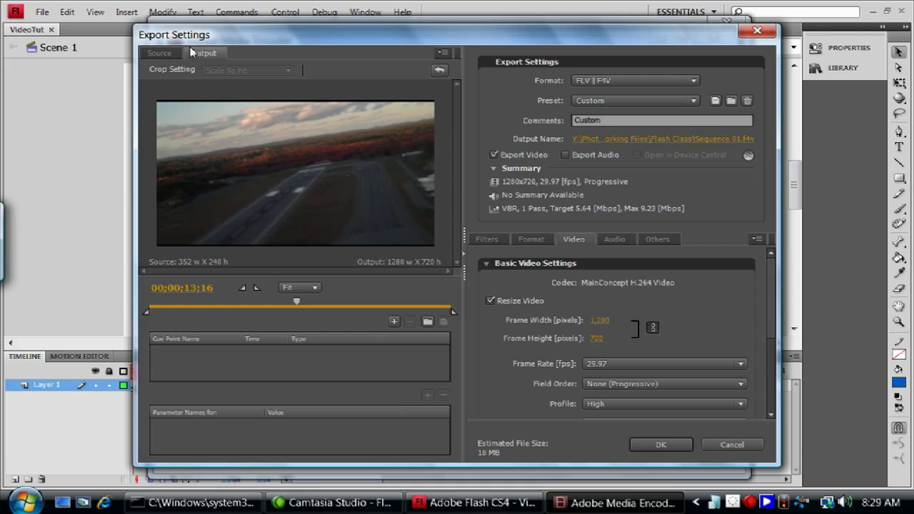
- Examine the dialogs for importing a preset and for naming and saving a custom one, cancelling each
click(444, 53)
click(534, 43)
click(731, 102)
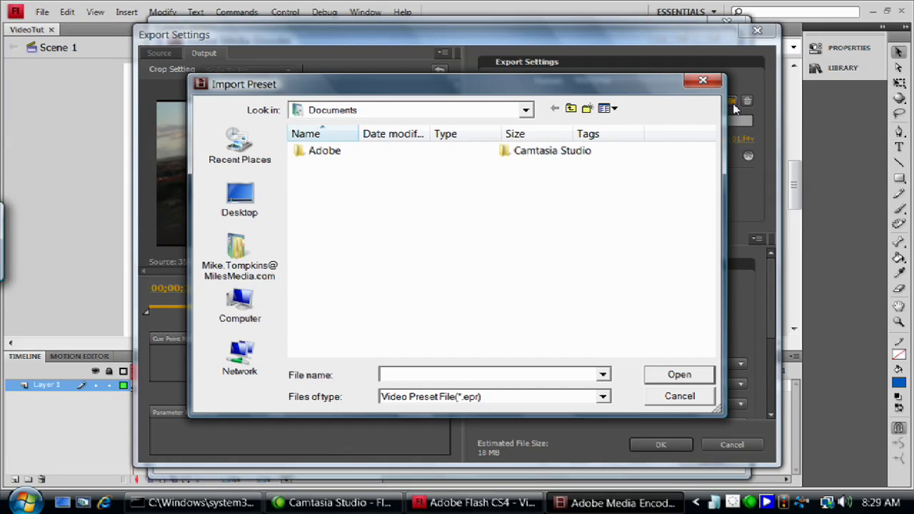
click(702, 395)
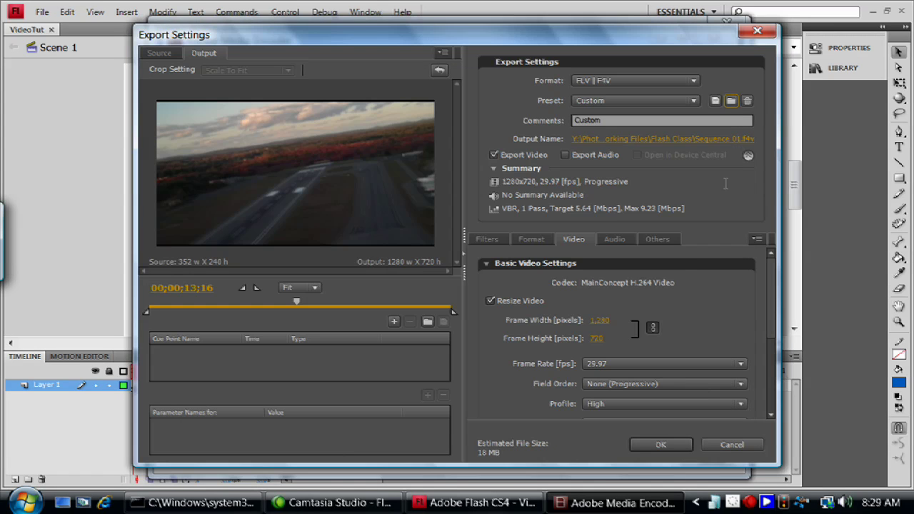
click(715, 101)
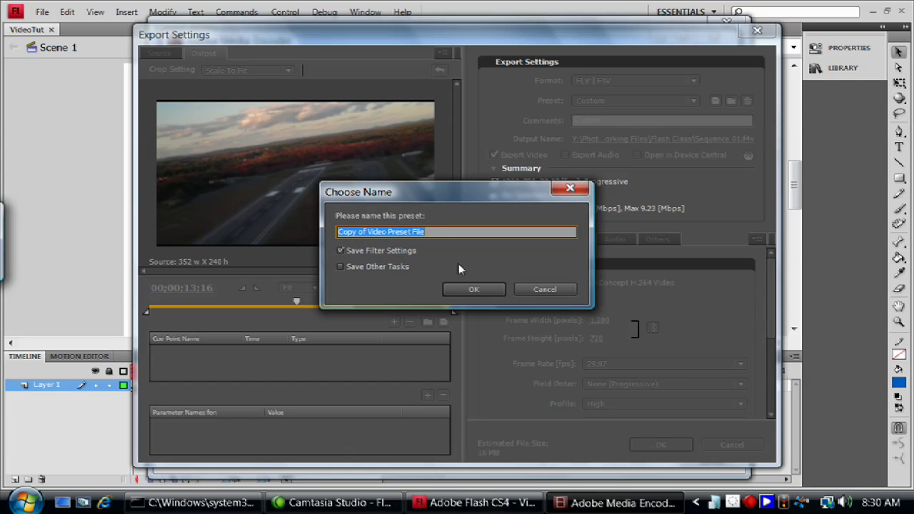
click(545, 291)
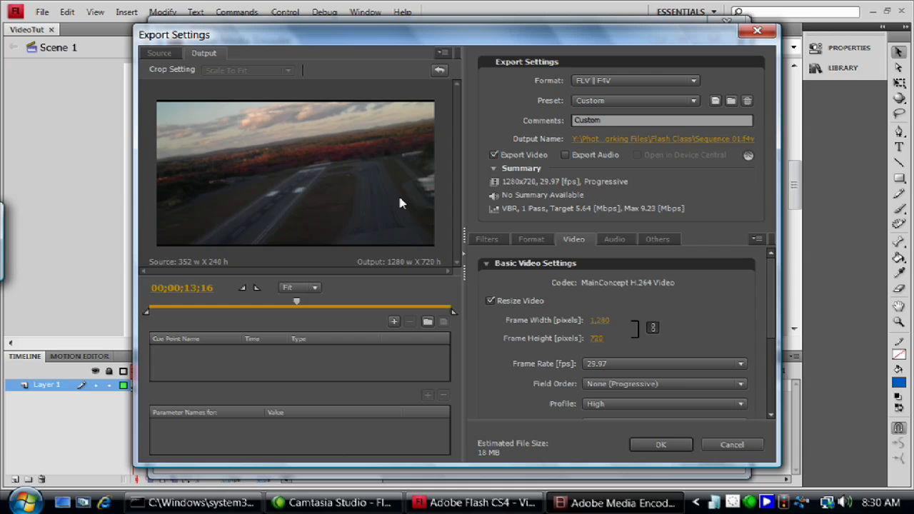
- Accept the export settings and check the save location of the queued video's output file
click(657, 446)
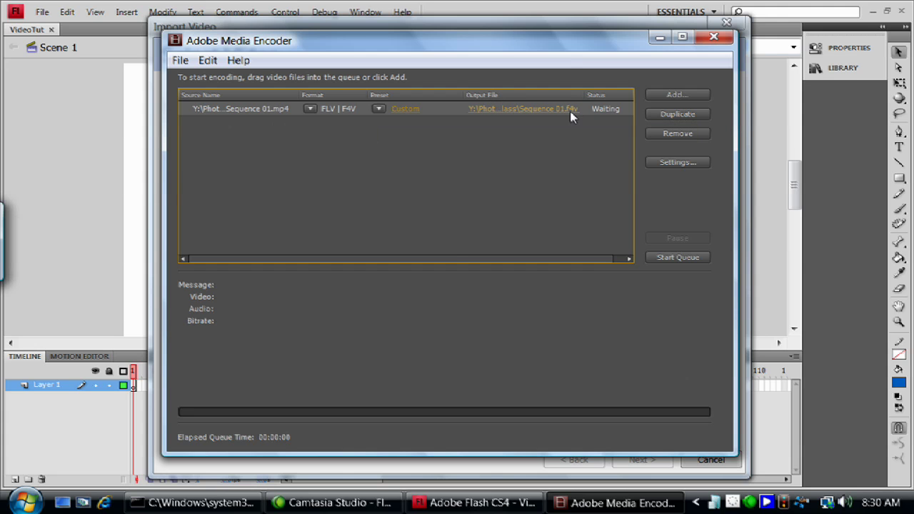
click(490, 112)
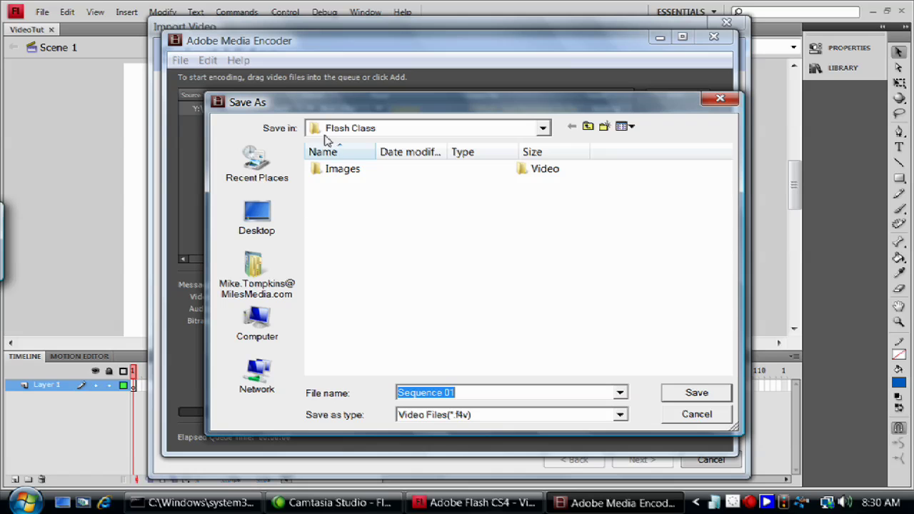
click(710, 415)
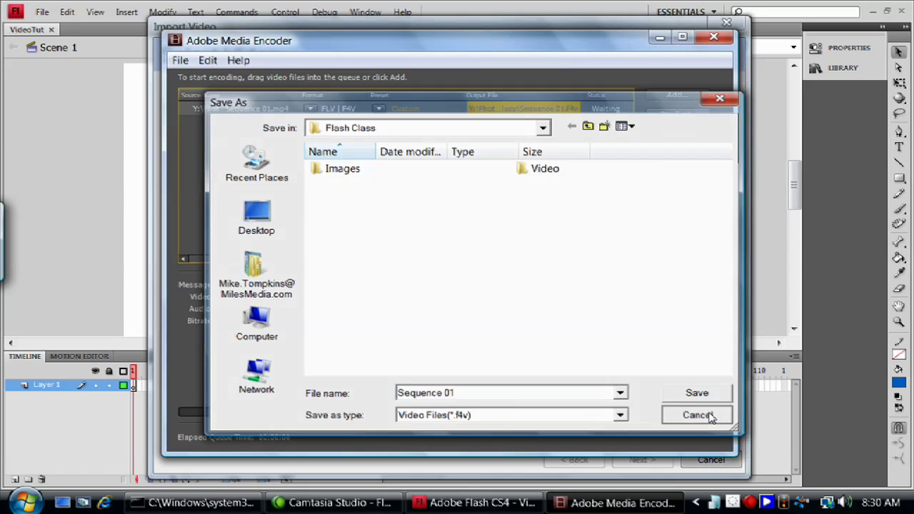
click(526, 139)
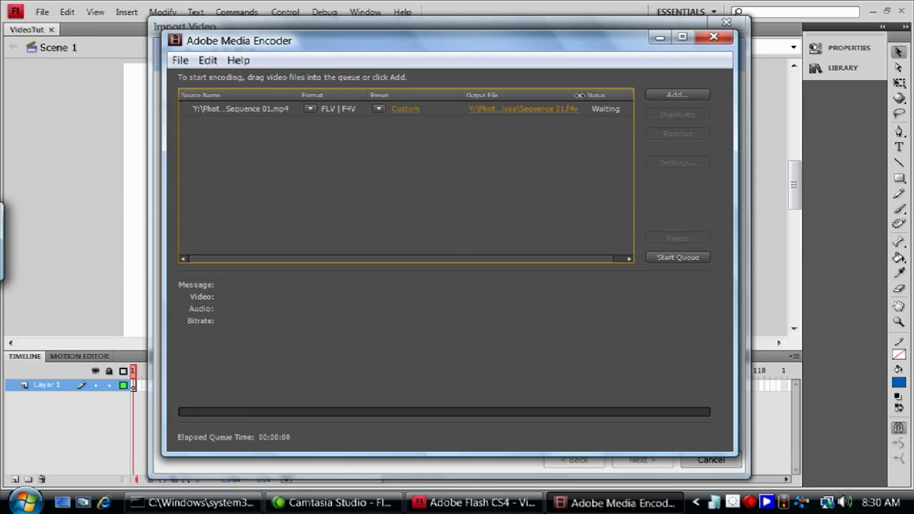
- Encode the queued Sequence 01.mp4 as FLV | F4V and close the encoder
click(610, 111)
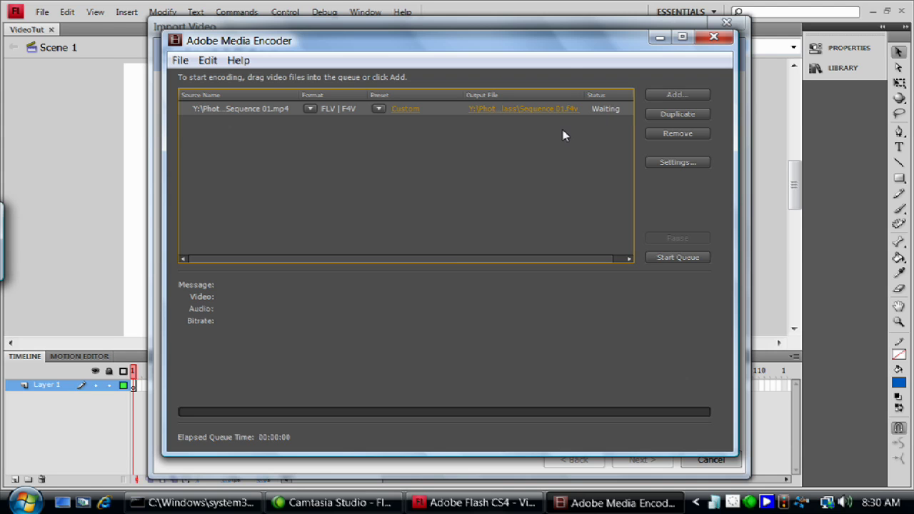
click(685, 259)
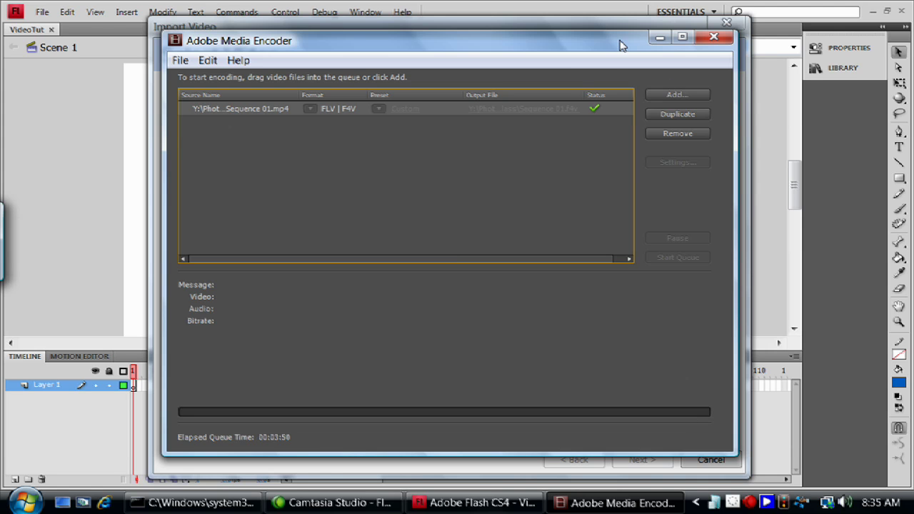
click(713, 37)
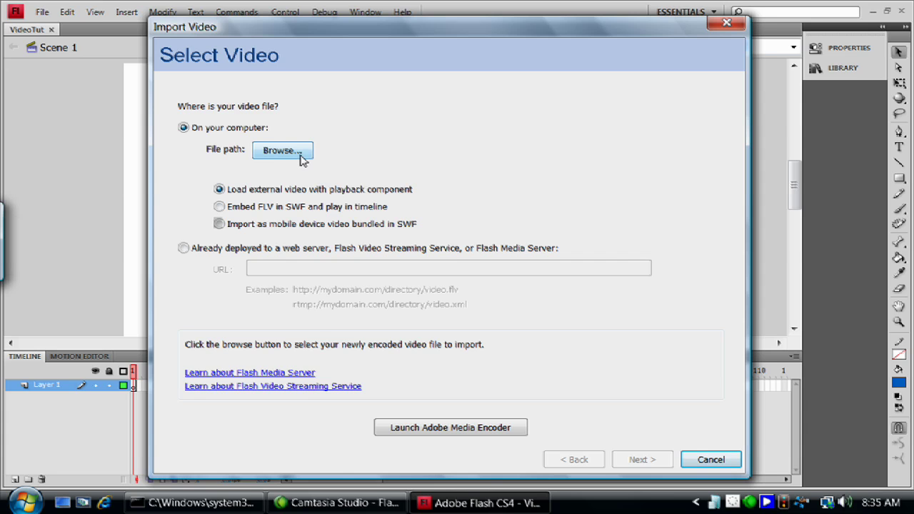
- Relaunch Adobe Media Encoder, browse the Flash Class folder's Video subfolder for Sequence 01 and cancel the selection
click(487, 429)
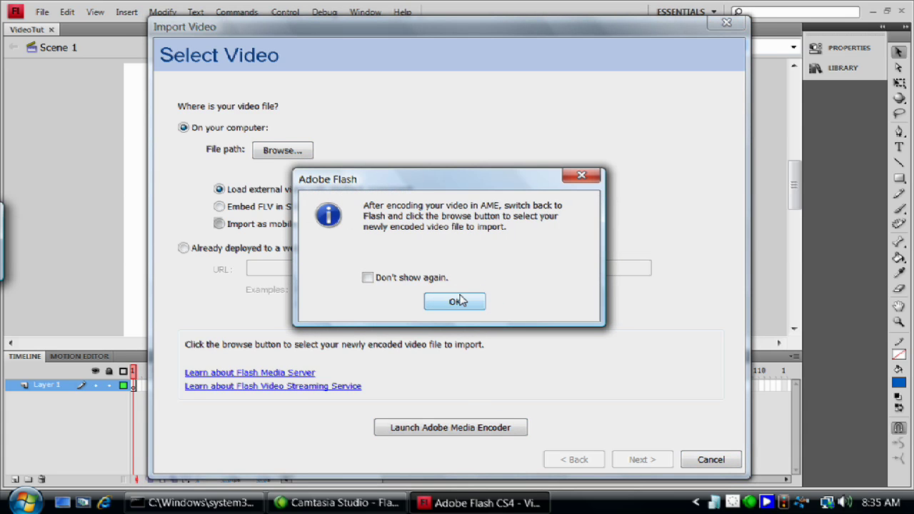
click(564, 180)
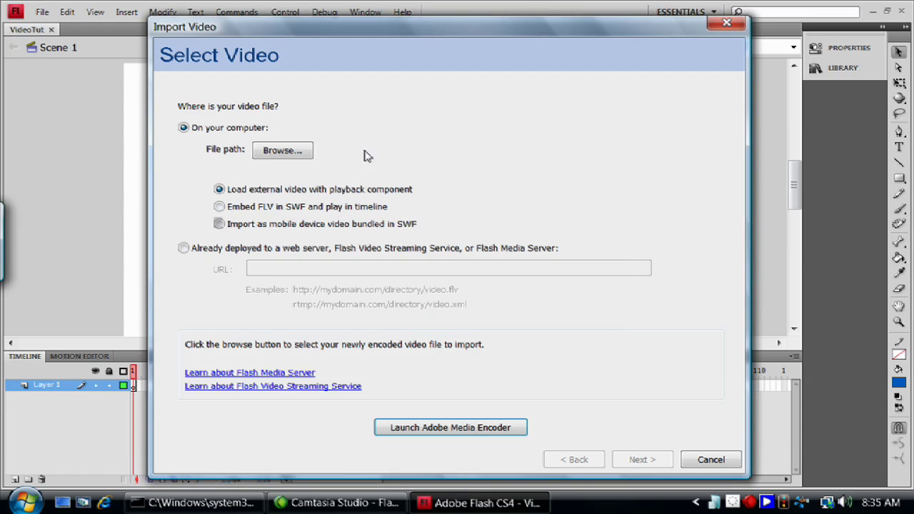
click(304, 155)
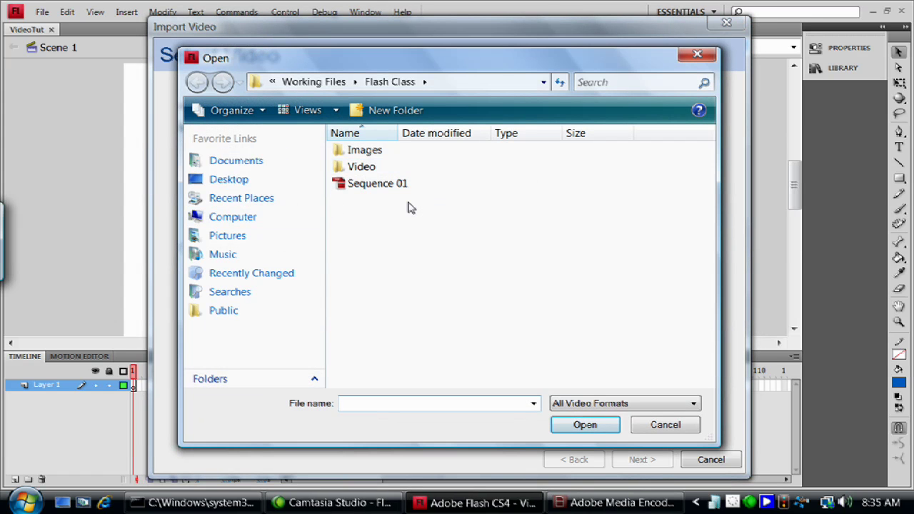
double_click(362, 167)
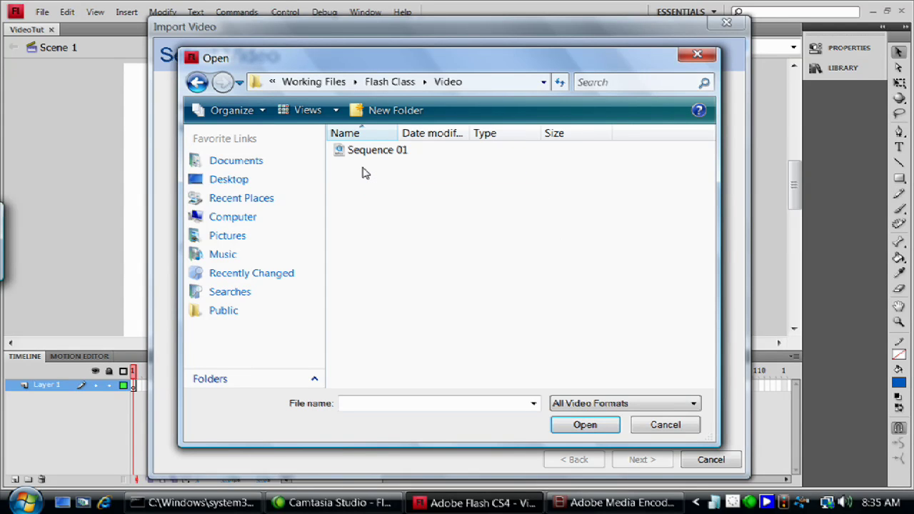
click(375, 154)
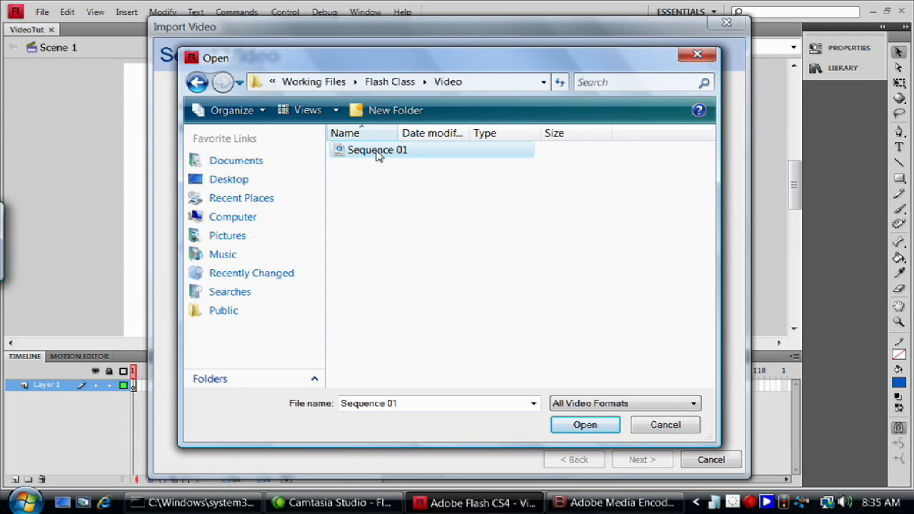
click(645, 409)
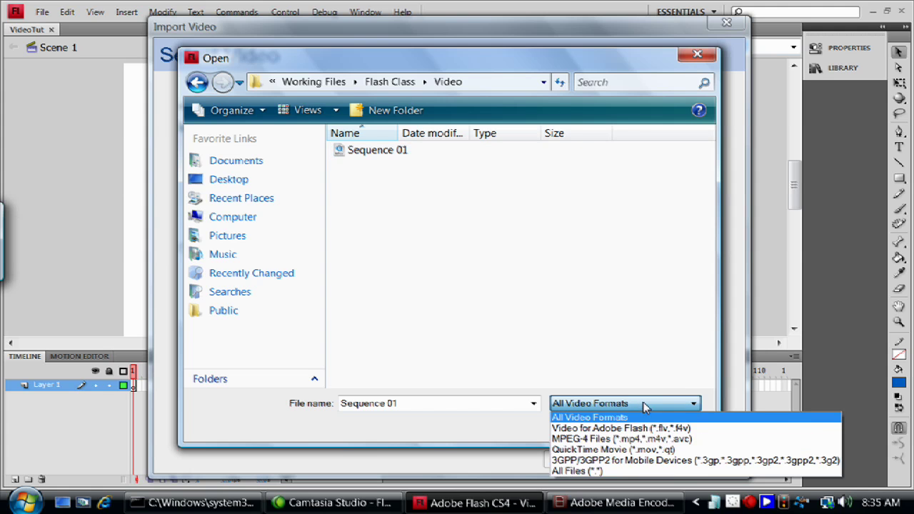
click(657, 336)
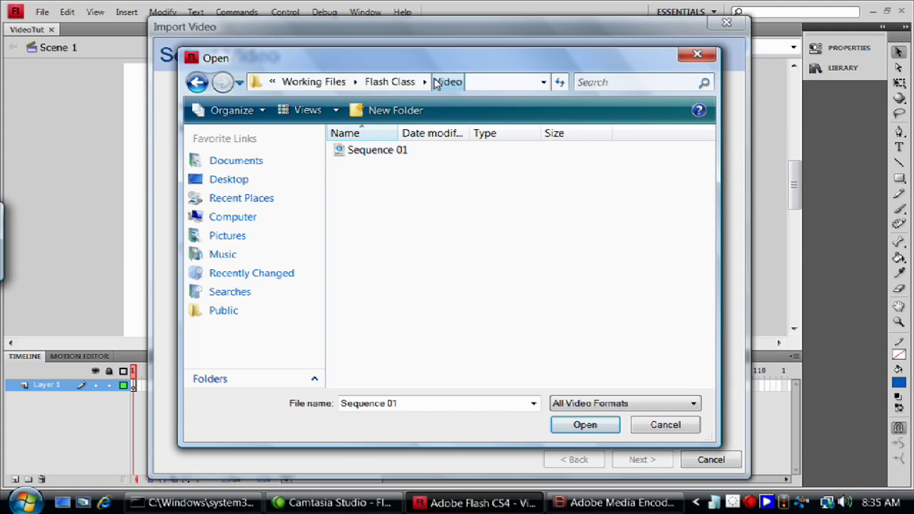
click(697, 54)
- Bring up Adobe Media Encoder to check its queue, close it and return to the Import Video wizard
click(449, 432)
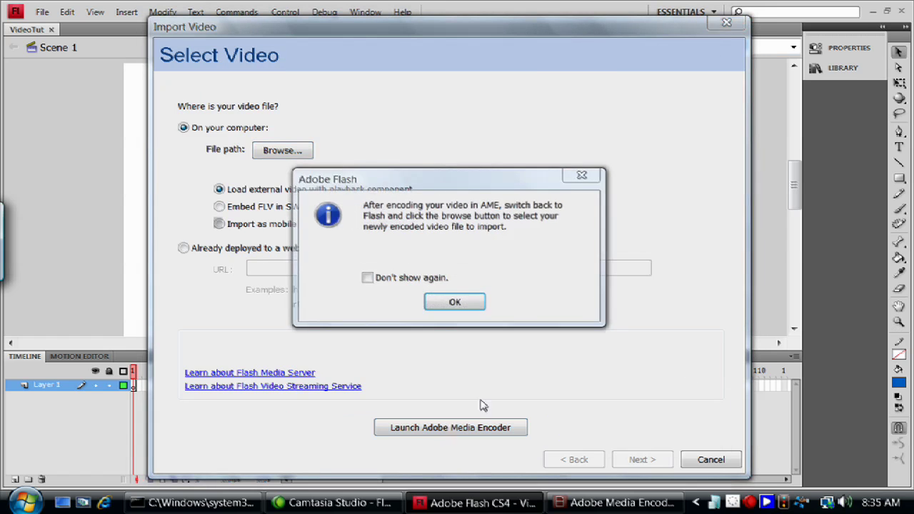
click(474, 304)
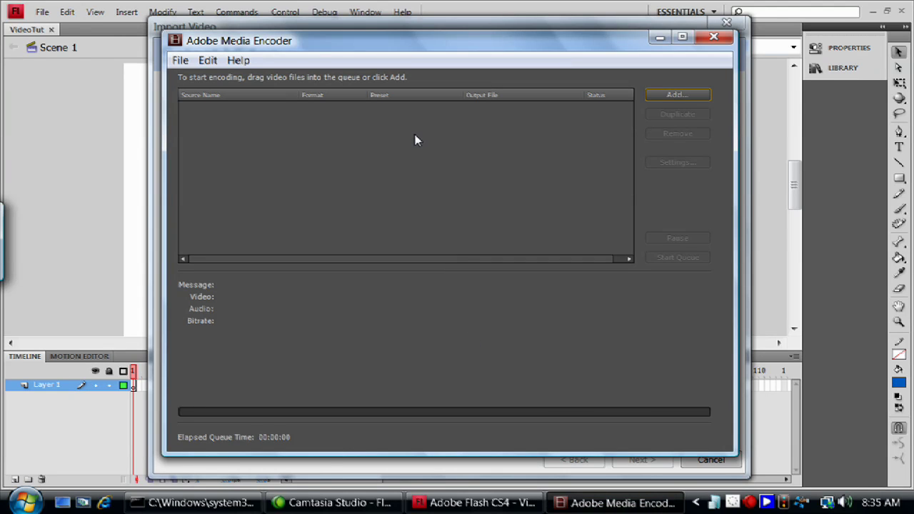
click(714, 36)
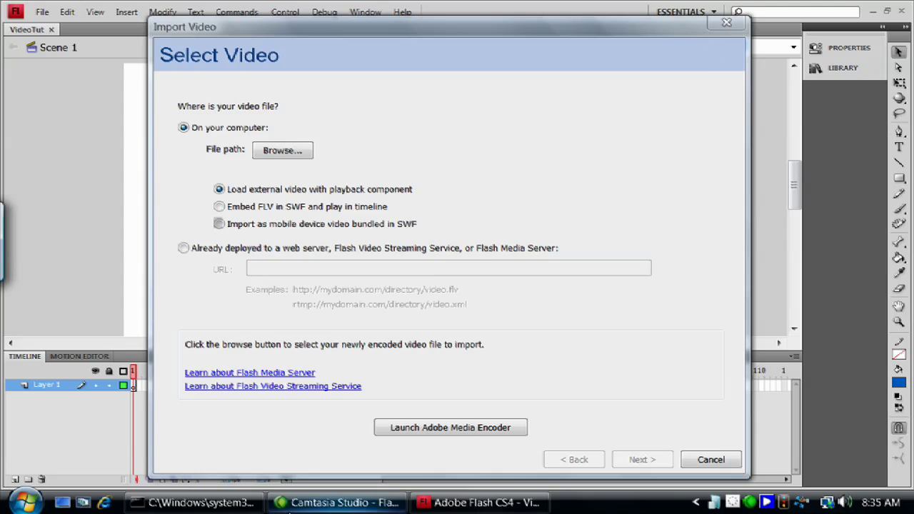
click(432, 504)
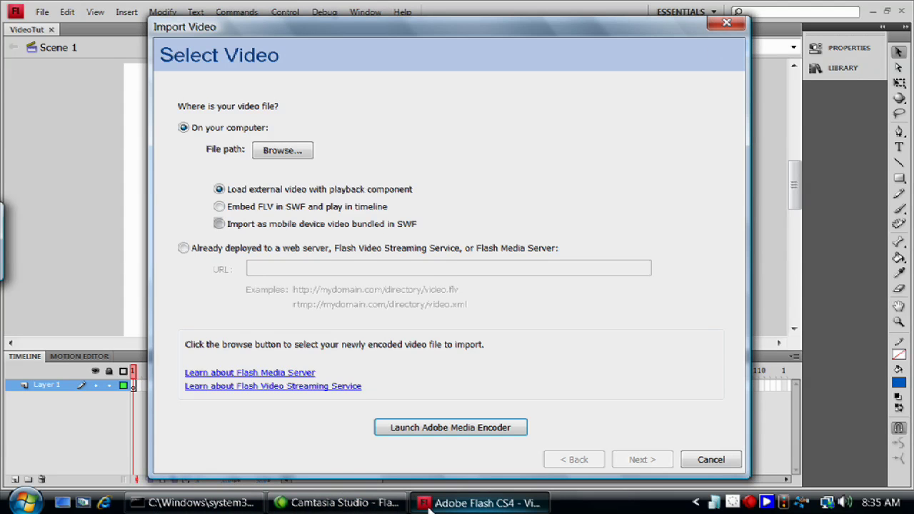
mouse_move(478, 504)
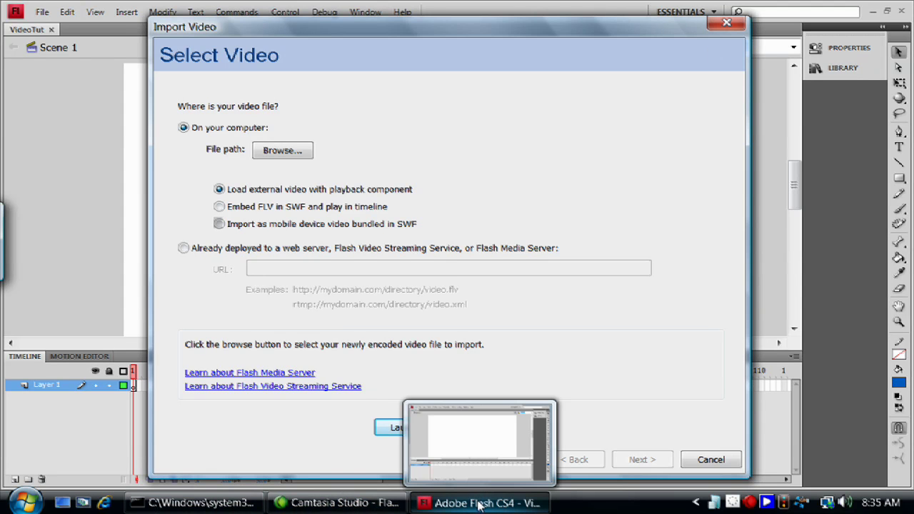
- In Windows Explorer, open Photo Submissions > Video Tutorials > Working Files > Flash Class > Video on the archive (Y:) drive
click(25, 502)
mouse_move(277, 236)
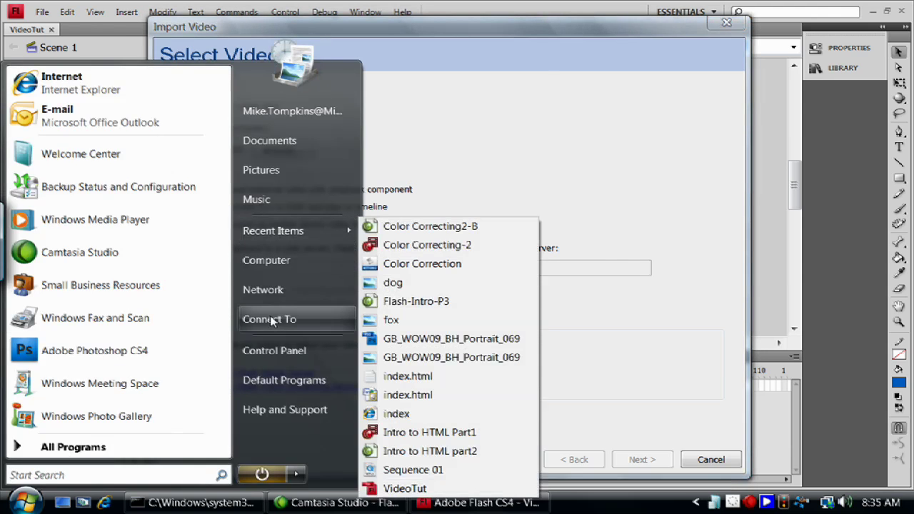
click(261, 262)
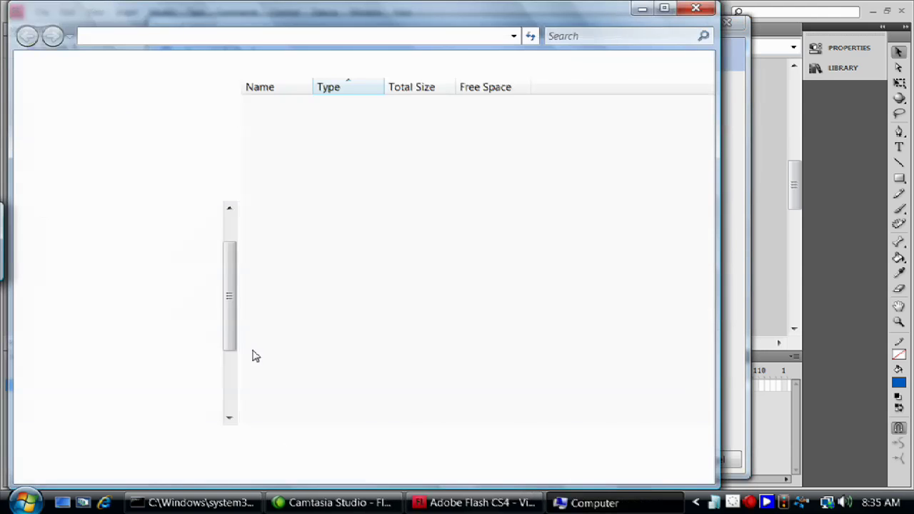
scroll(665, 326, down, 3)
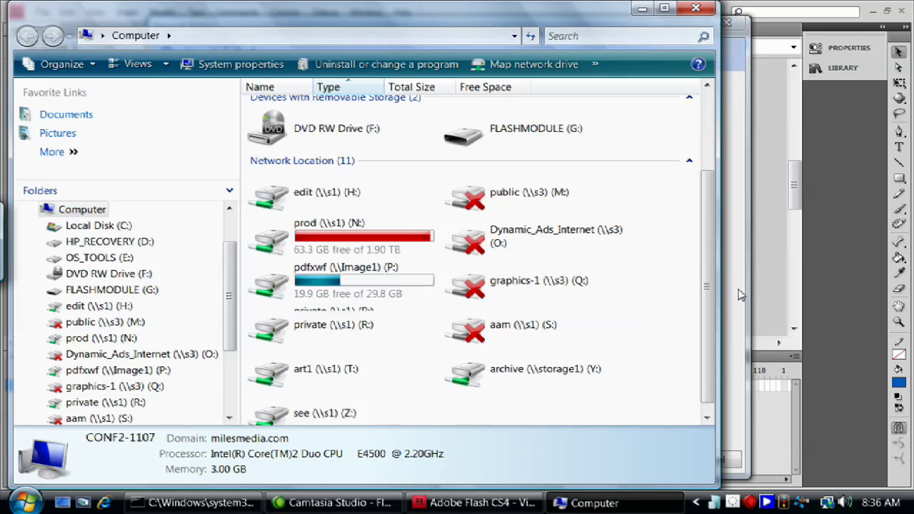
double_click(583, 360)
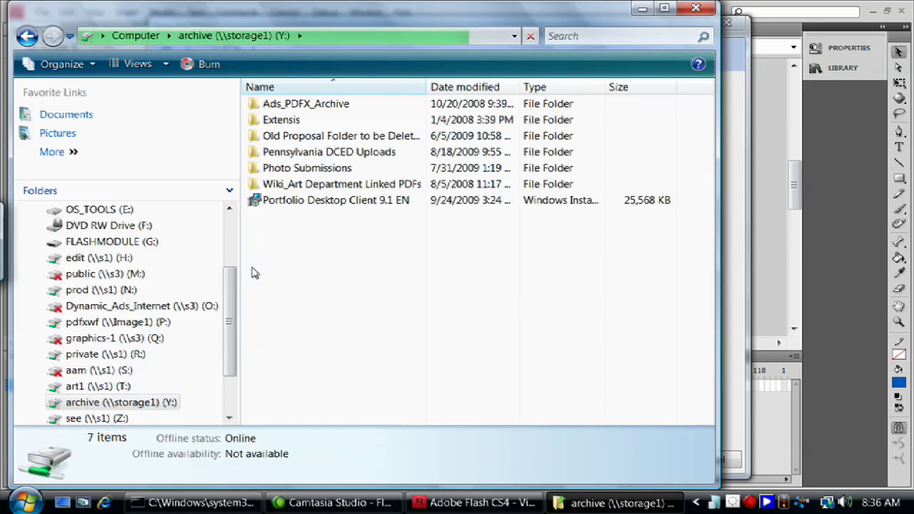
double_click(292, 178)
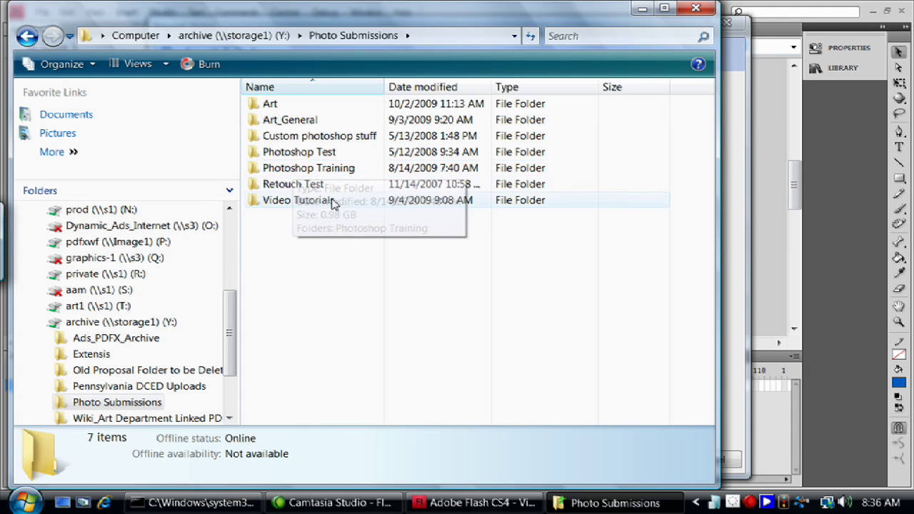
double_click(315, 203)
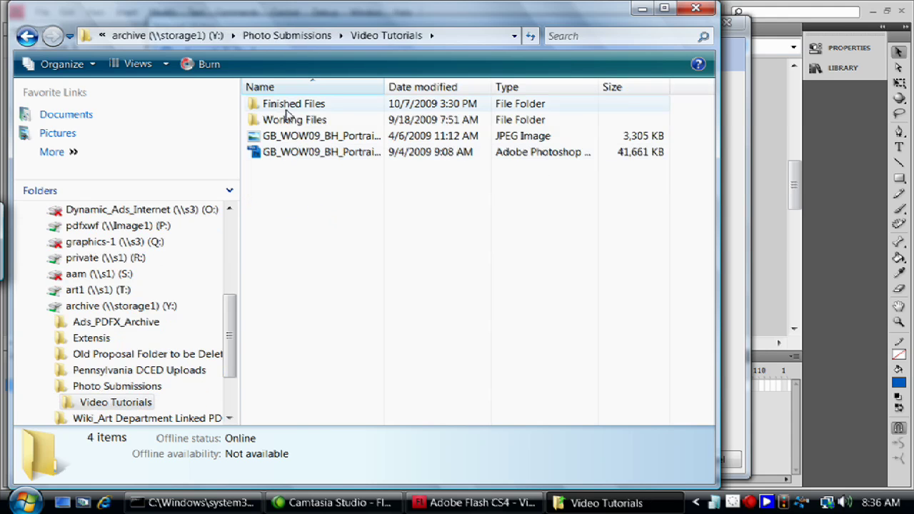
double_click(300, 123)
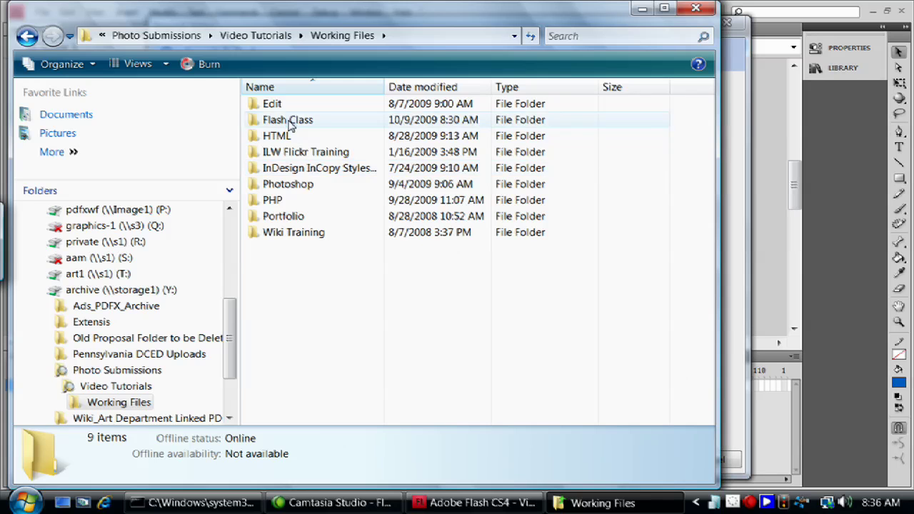
double_click(291, 121)
double_click(291, 120)
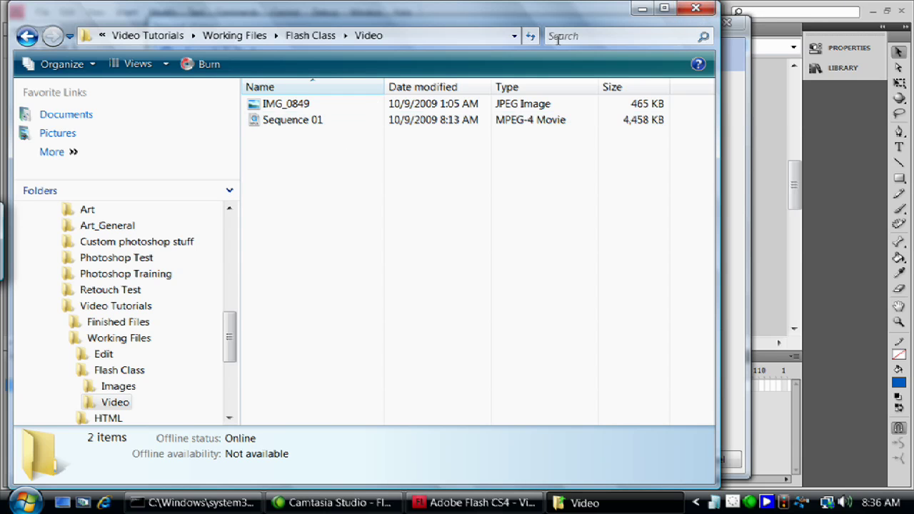
- Close Windows Explorer and choose Sequence 01 from Flash Class > Video as the video file to import
click(695, 8)
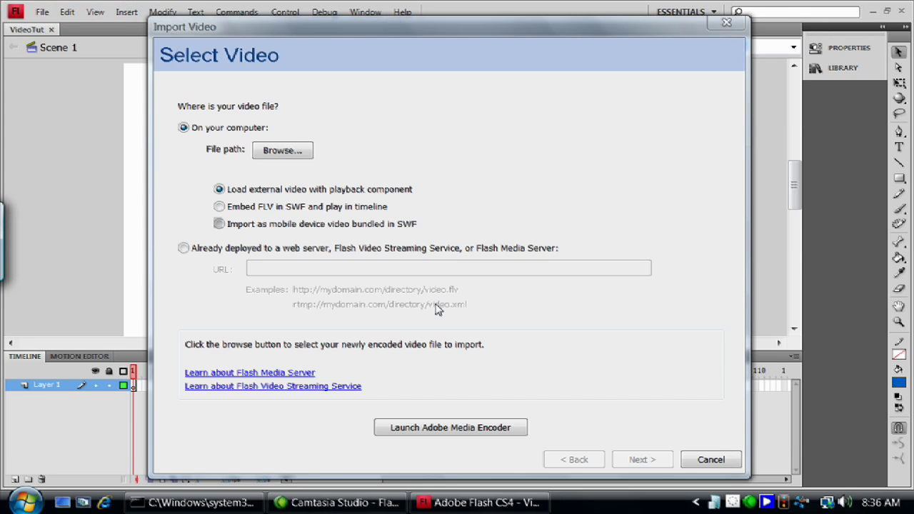
click(283, 150)
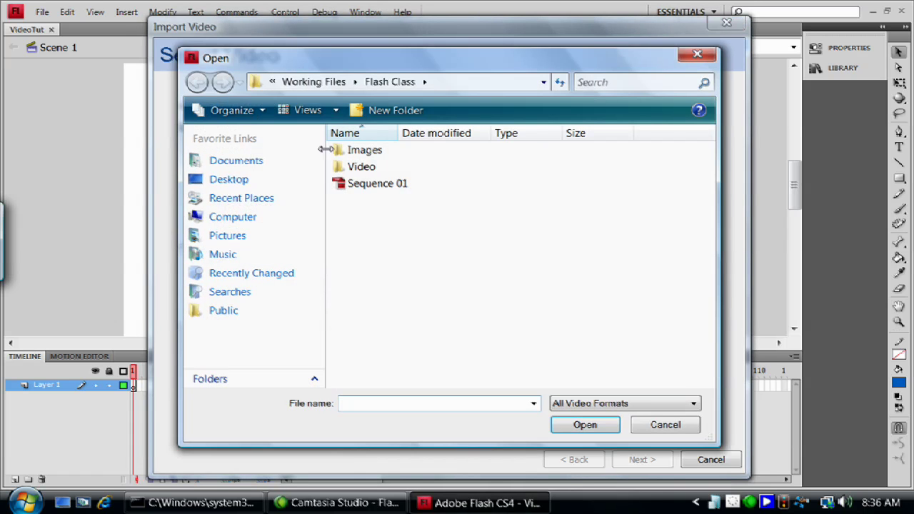
double_click(368, 167)
click(369, 156)
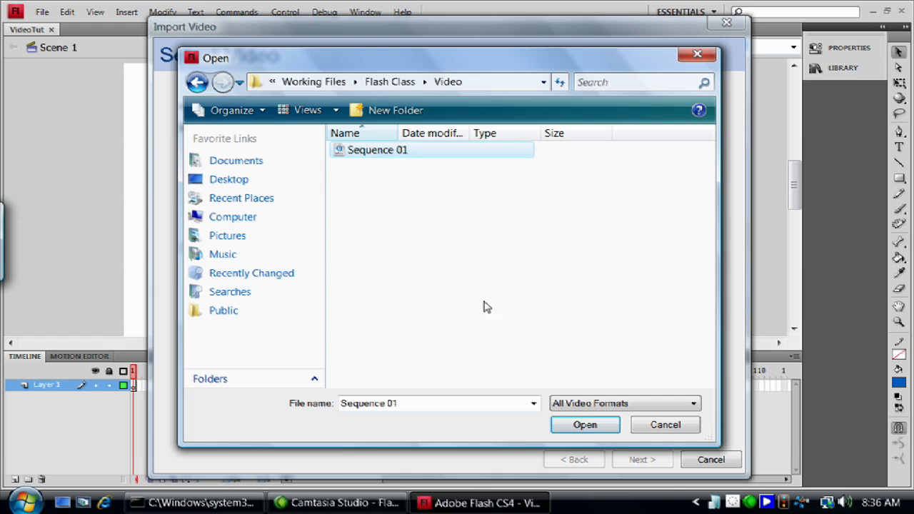
click(596, 432)
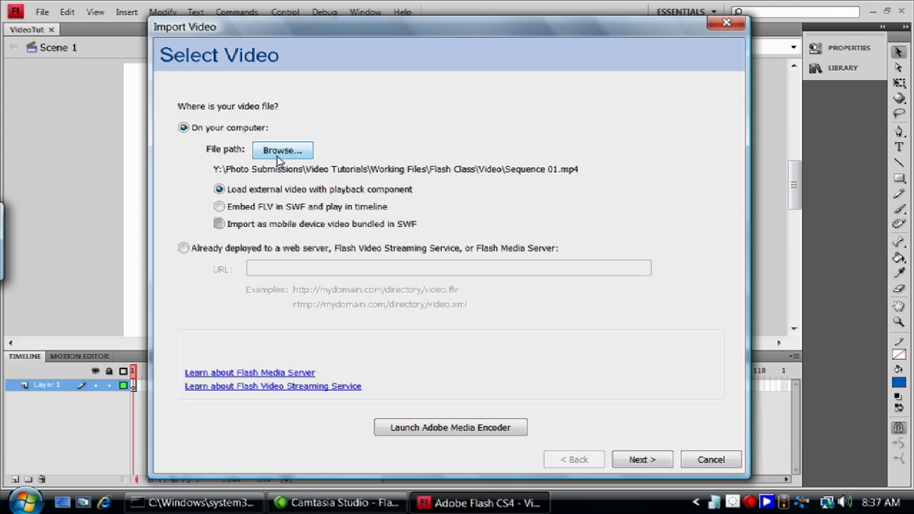
- Launch Adobe Media Encoder, check the save location of Sequence 01's output file without changing it, and minimize the encoder
click(457, 429)
click(449, 303)
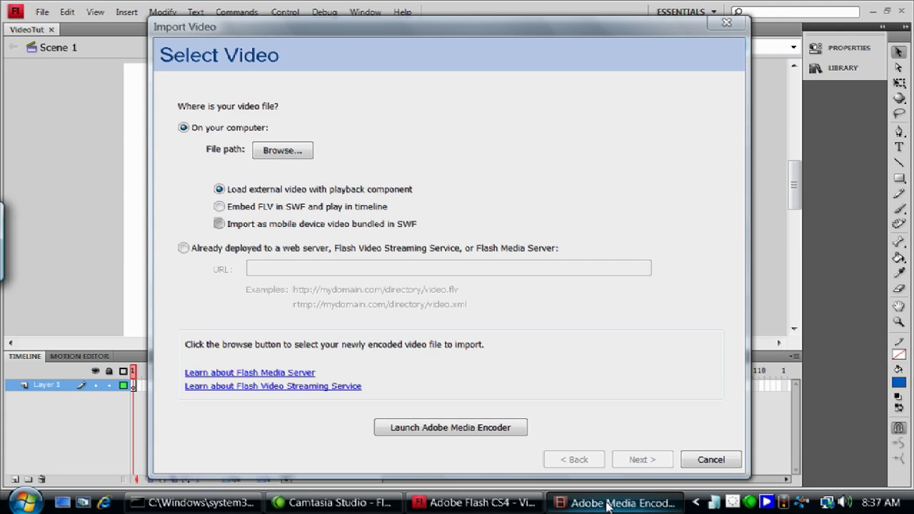
click(606, 503)
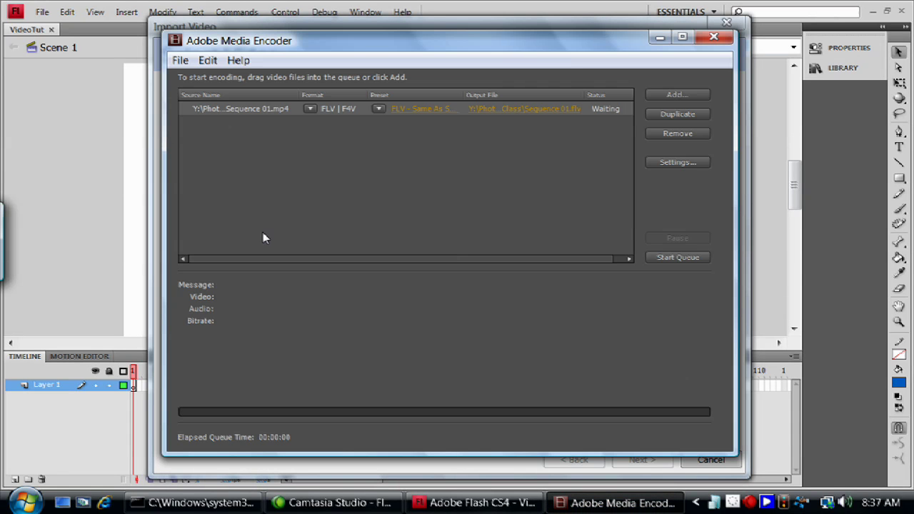
click(551, 109)
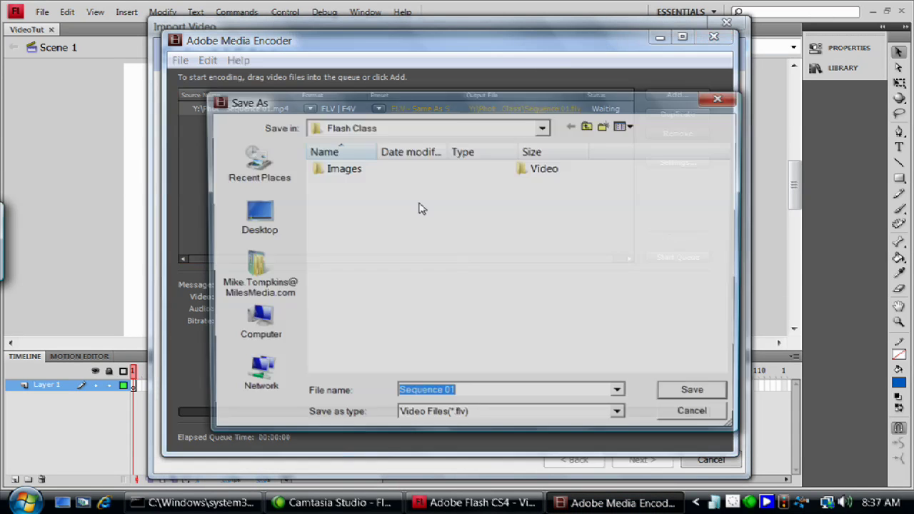
click(542, 130)
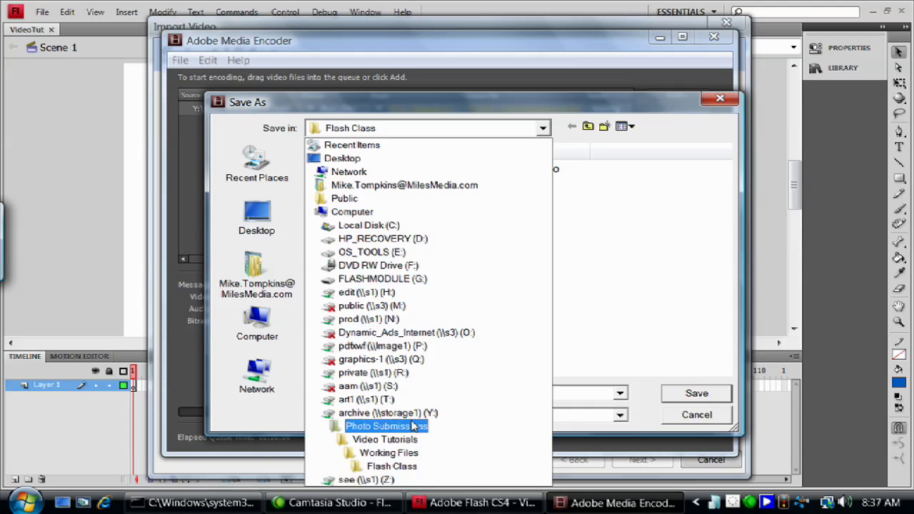
click(418, 466)
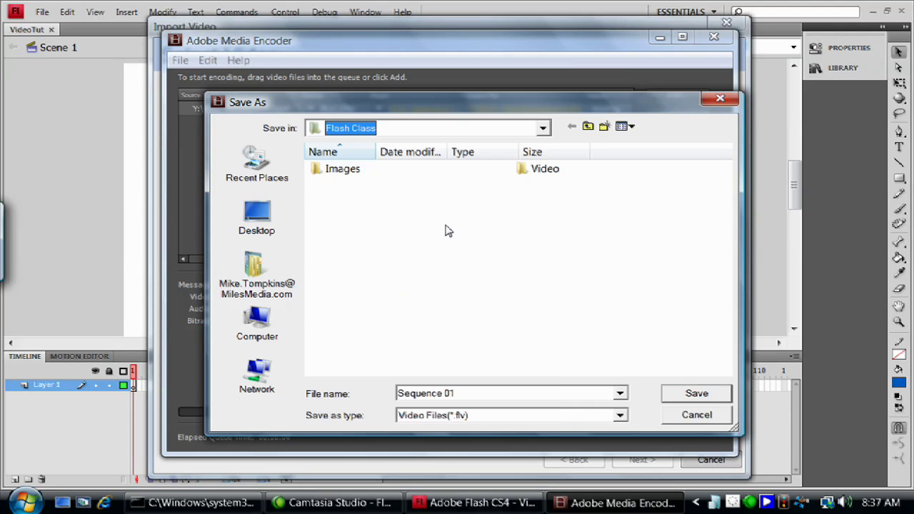
click(694, 416)
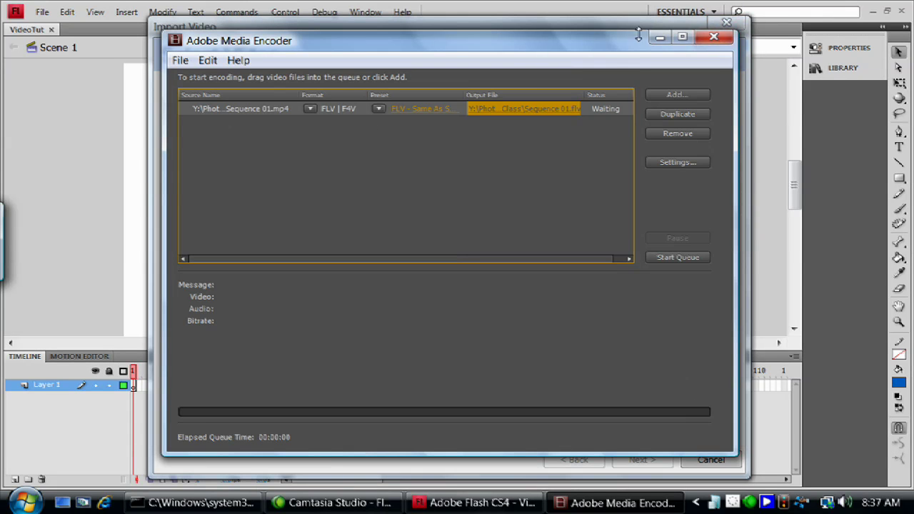
click(660, 36)
- Browse the Flash Class folder for the encoded Sequence 01 file and cancel the selection
click(277, 154)
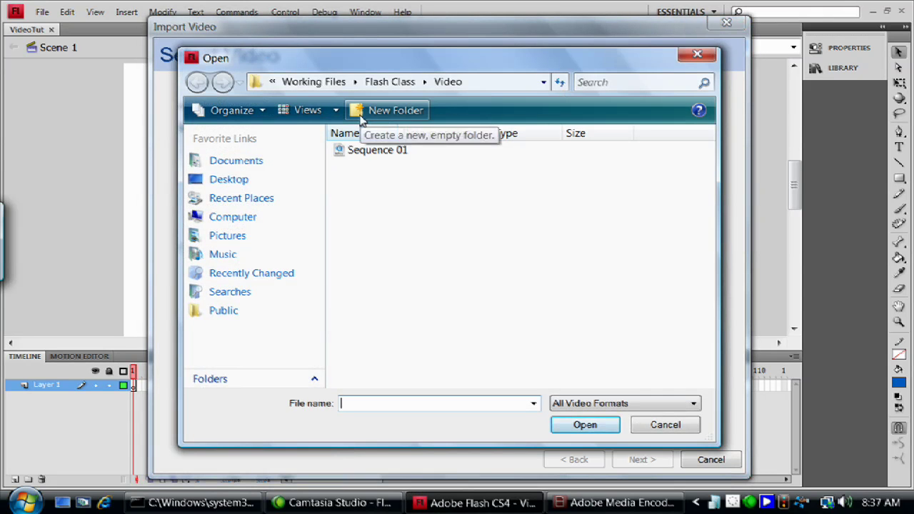
click(404, 82)
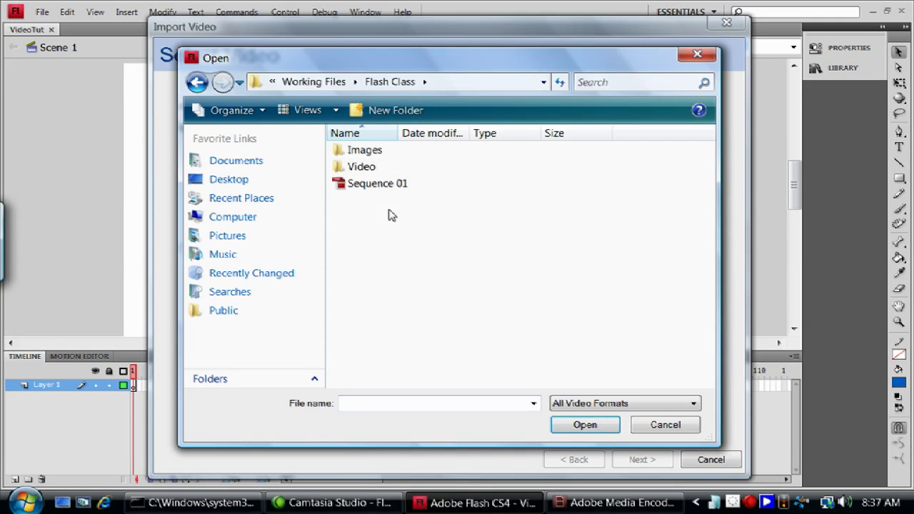
click(681, 427)
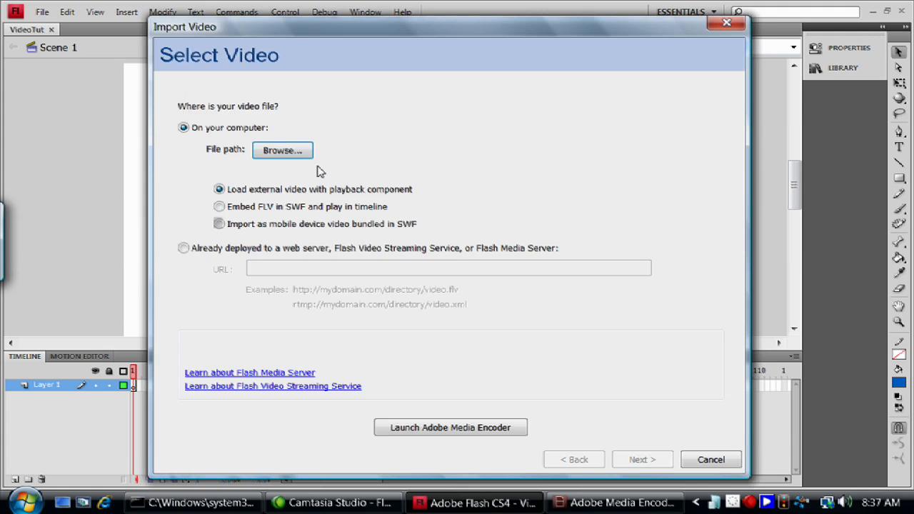
- Select Sequence 01.mp4 from the Video folder as the external video with playback component and continue the import wizard
click(300, 154)
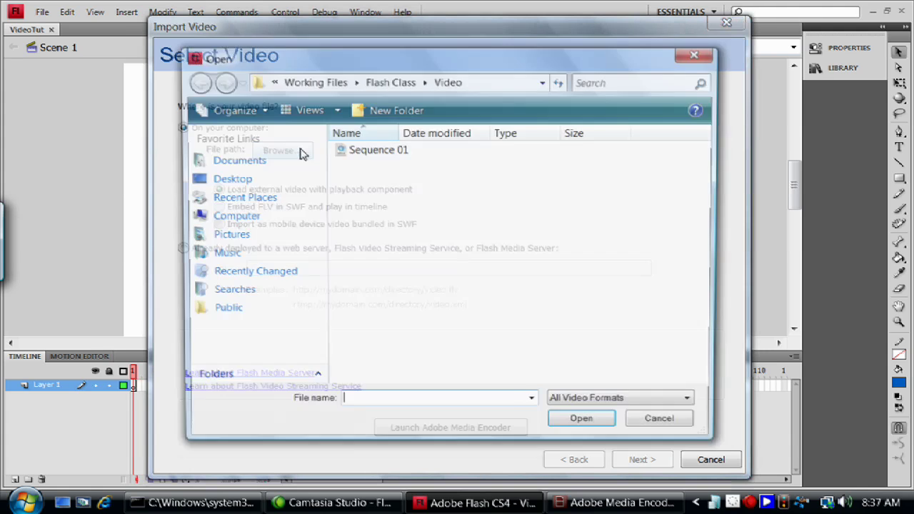
click(361, 151)
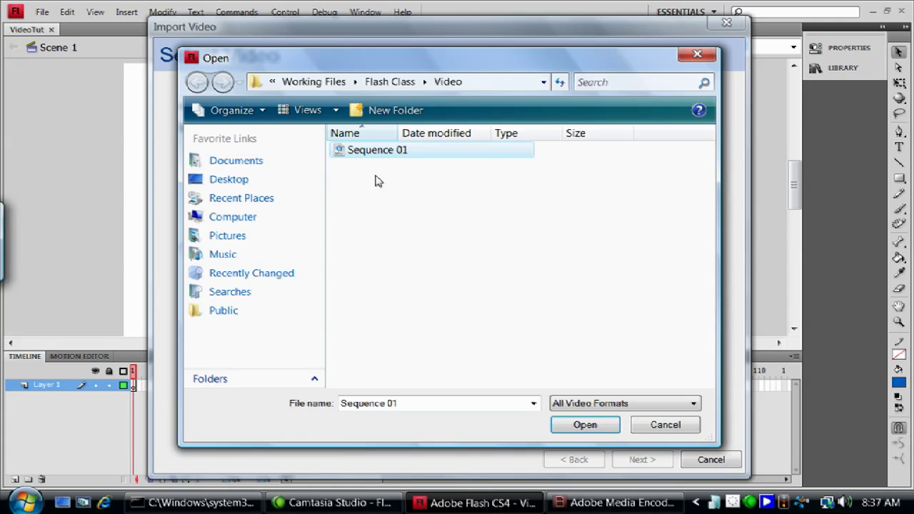
click(584, 428)
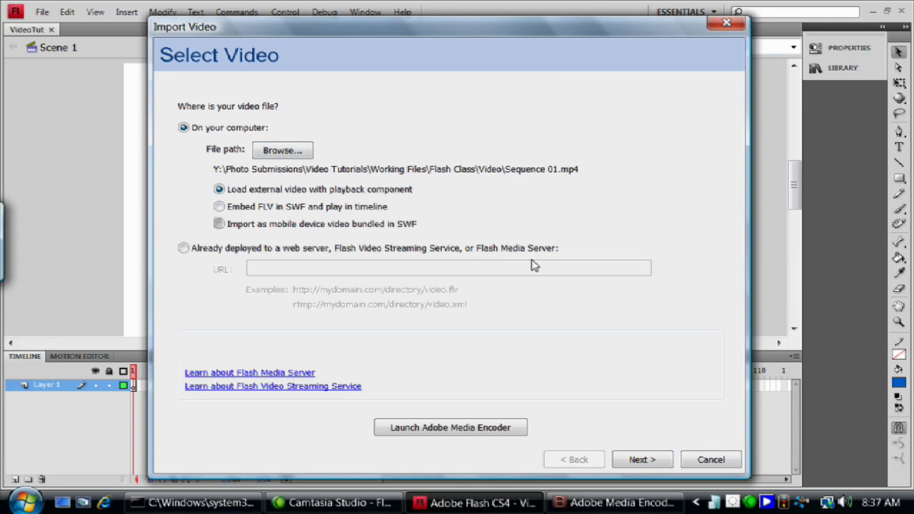
click(644, 459)
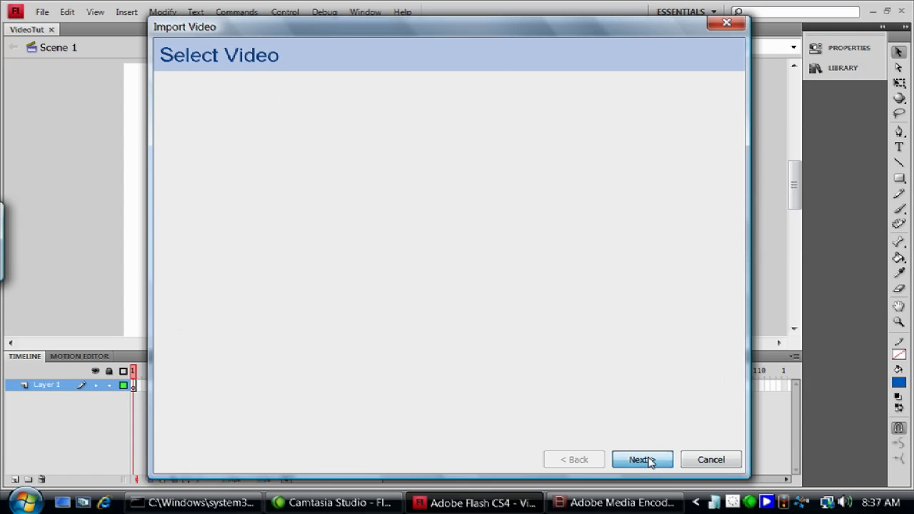